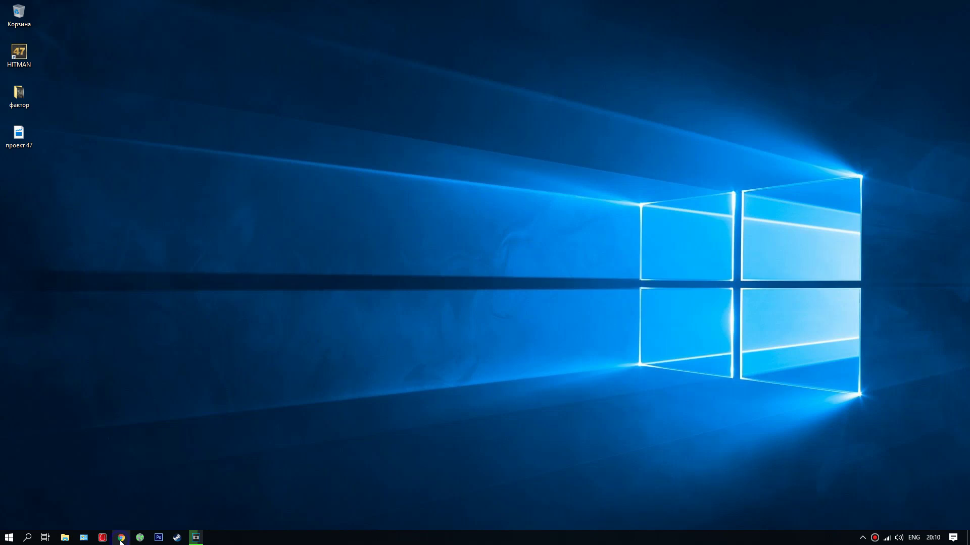
Inspect the target path in the properties of the pinned Google Chrome shortcut, including its ending, and close the properties.
{"action": "right_click", "coordinate": [122, 542]}
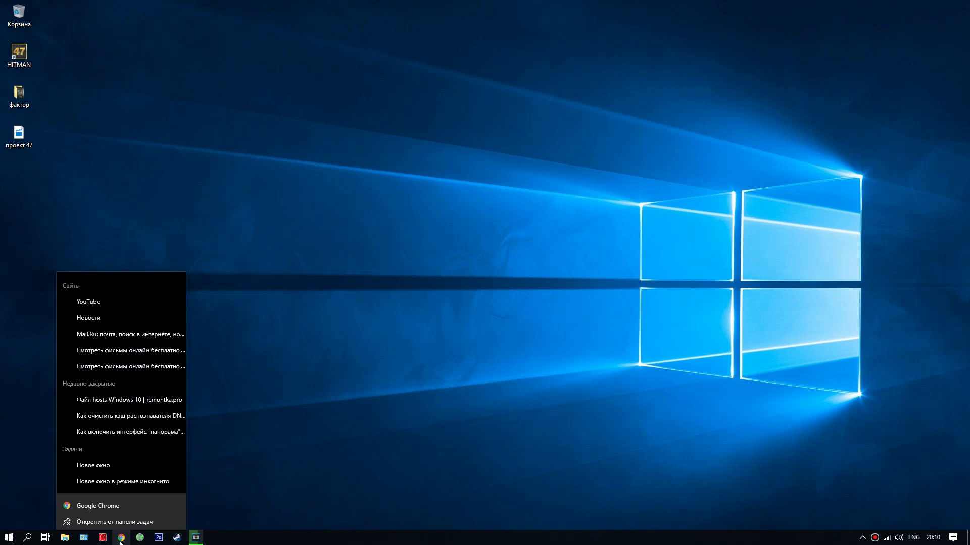
{"action": "right_click", "coordinate": [93, 502]}
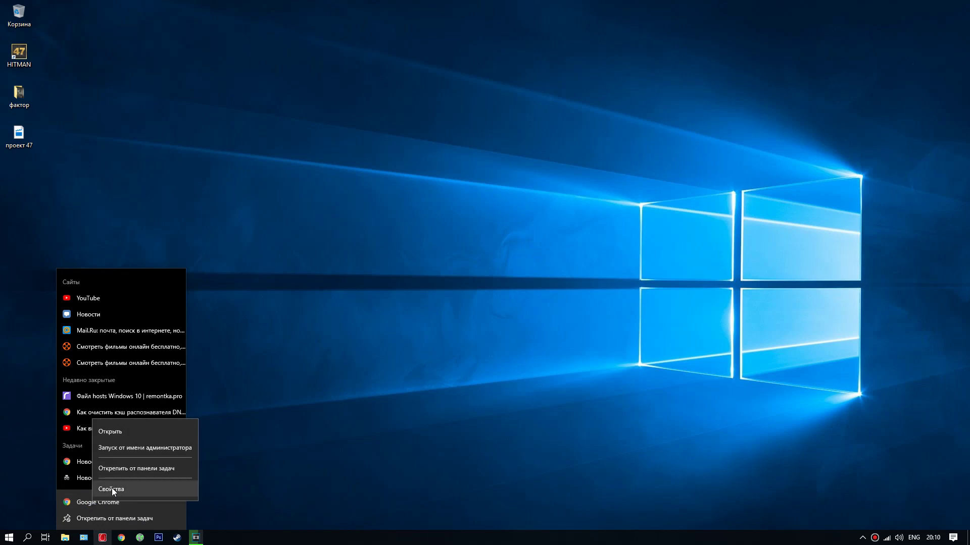
{"action": "left_click", "coordinate": [111, 487]}
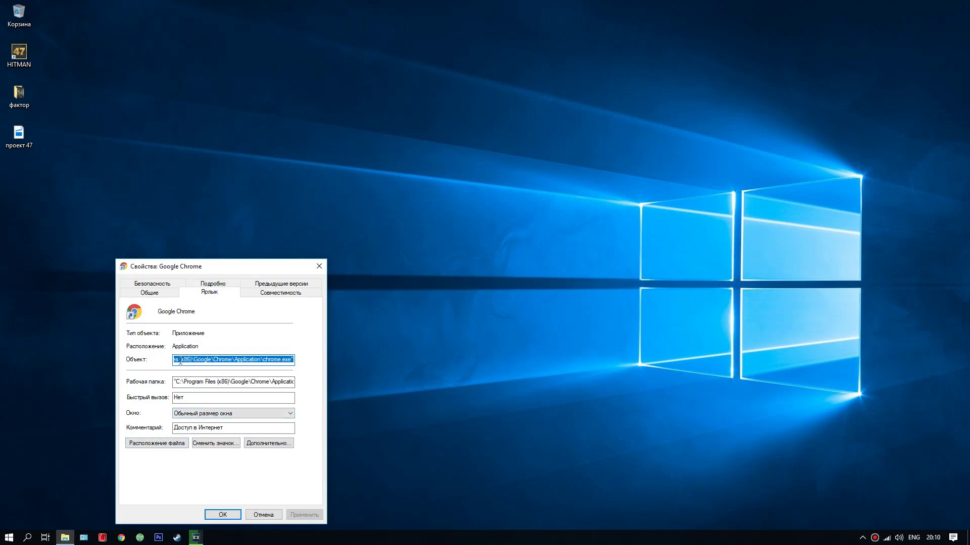
{"action": "left_click", "coordinate": [180, 360]}
{"action": "left_click_drag", "start_coordinate": [212, 361], "coordinate": [299, 362]}
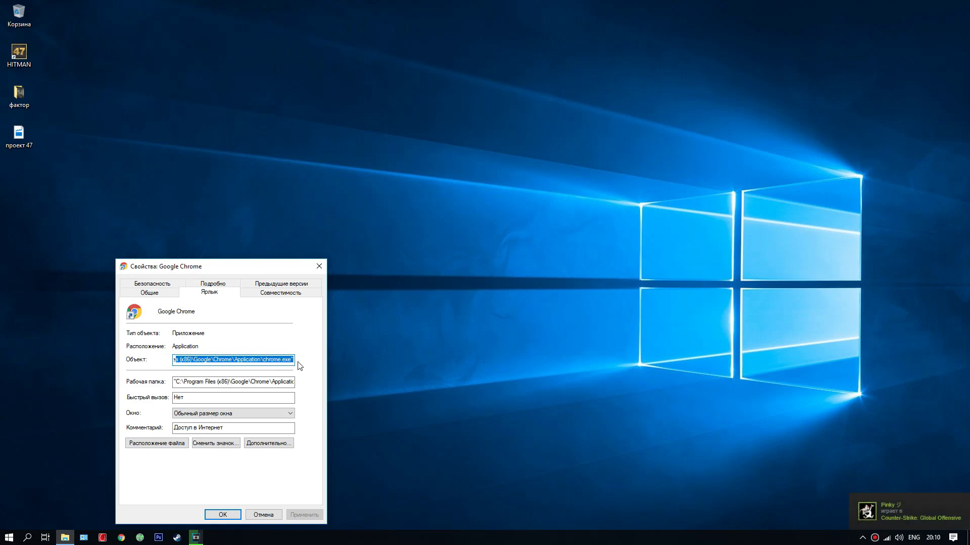
{"action": "left_click", "coordinate": [293, 360]}
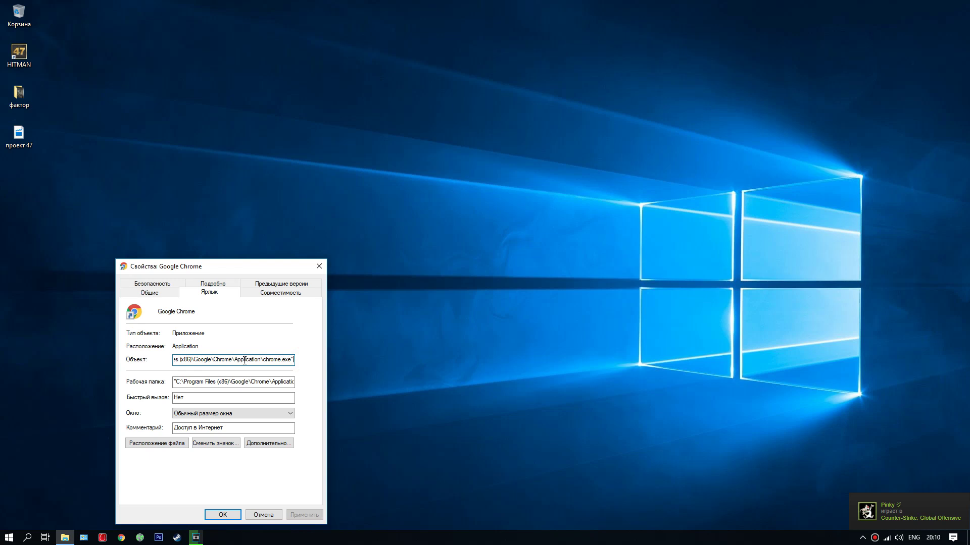
{"action": "left_click_drag", "start_coordinate": [231, 360], "coordinate": [291, 361]}
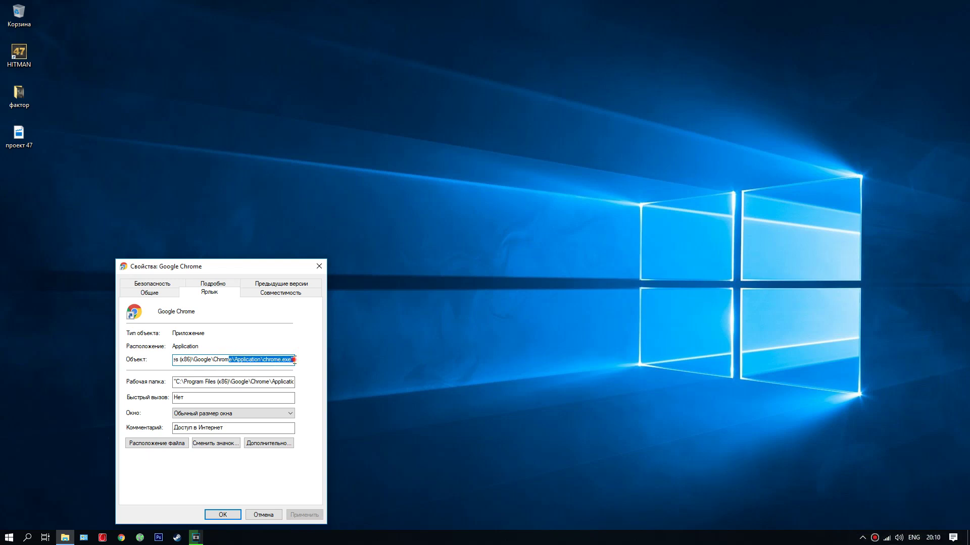
{"action": "left_click", "coordinate": [294, 360]}
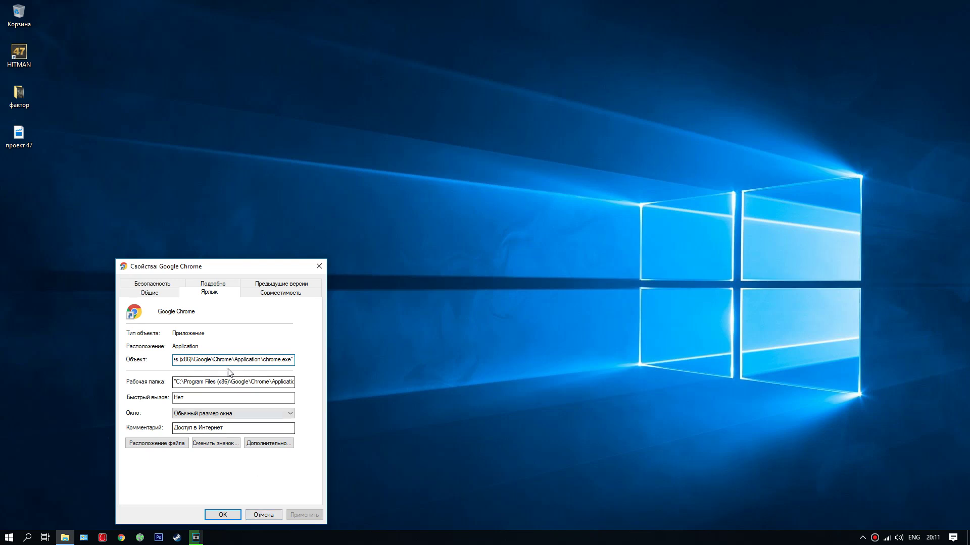
{"action": "left_click_drag", "start_coordinate": [218, 360], "coordinate": [167, 364]}
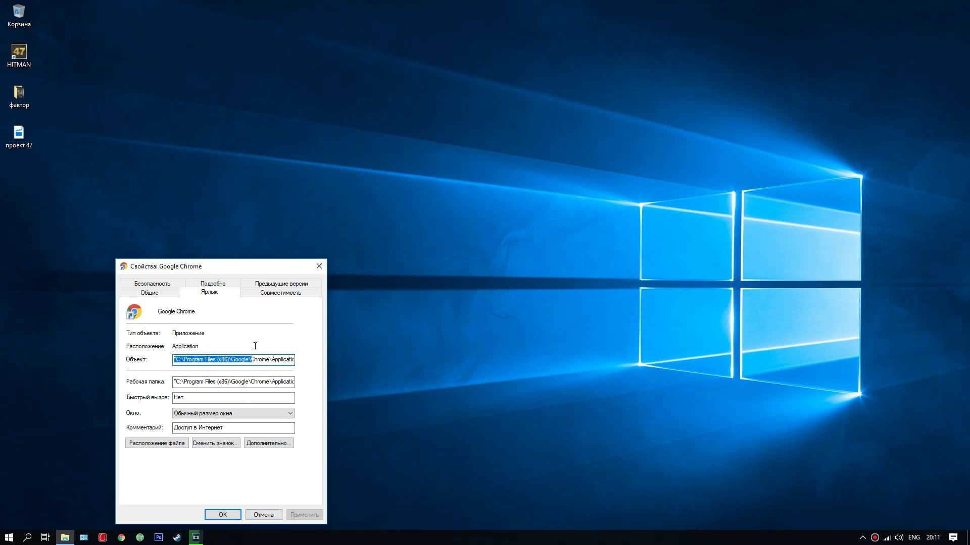
{"action": "left_click", "coordinate": [319, 266]}
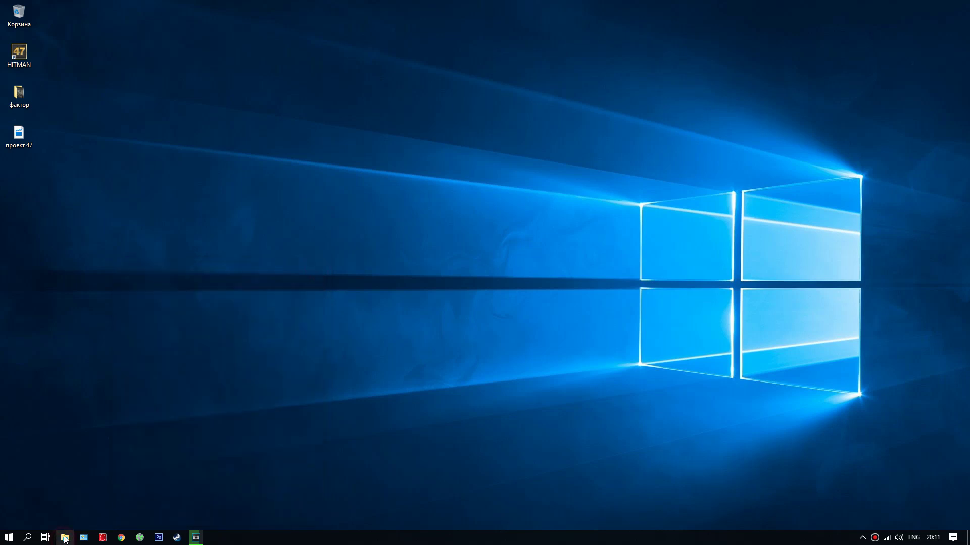
Open the folder C:\Program Files (x86)\Google\Chrome\Application in File Explorer.
{"action": "left_click", "coordinate": [65, 537]}
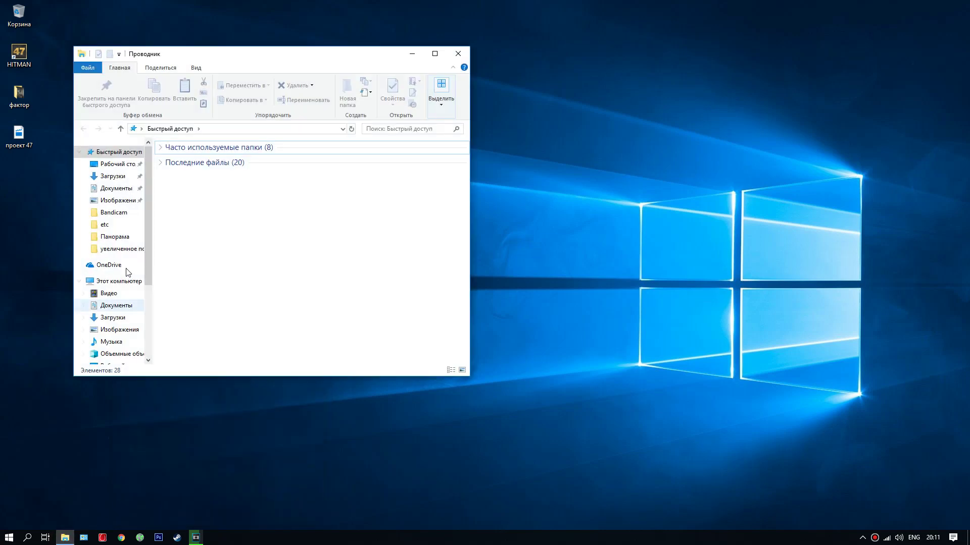
{"action": "scroll", "coordinate": [121, 348], "scroll_direction": "down", "scroll_amount": 1}
{"action": "left_click", "coordinate": [122, 358]}
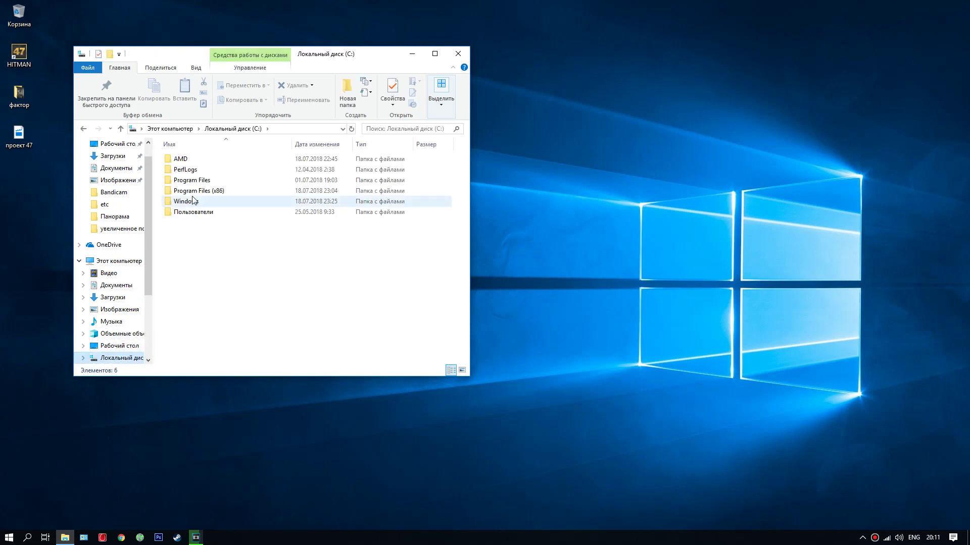
{"action": "double_click", "coordinate": [188, 194]}
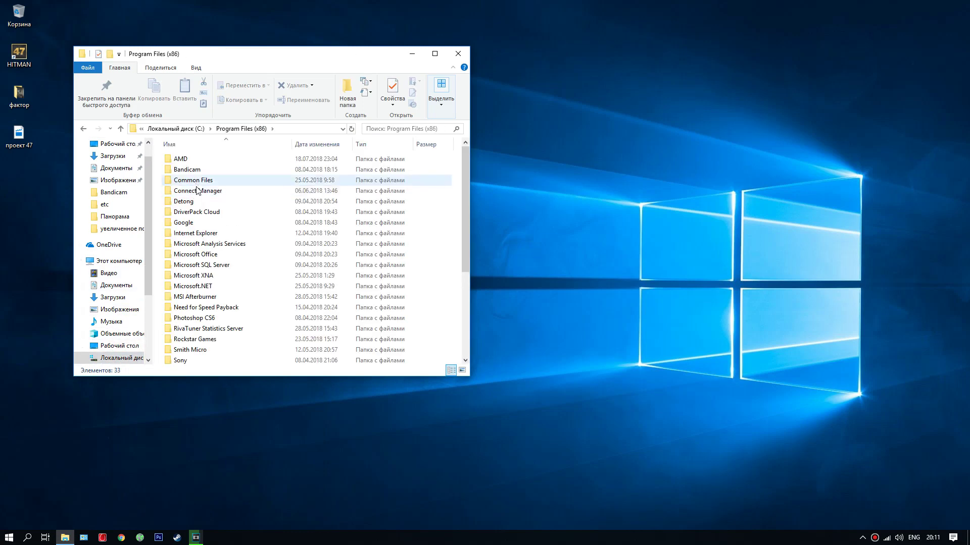
{"action": "double_click", "coordinate": [187, 224]}
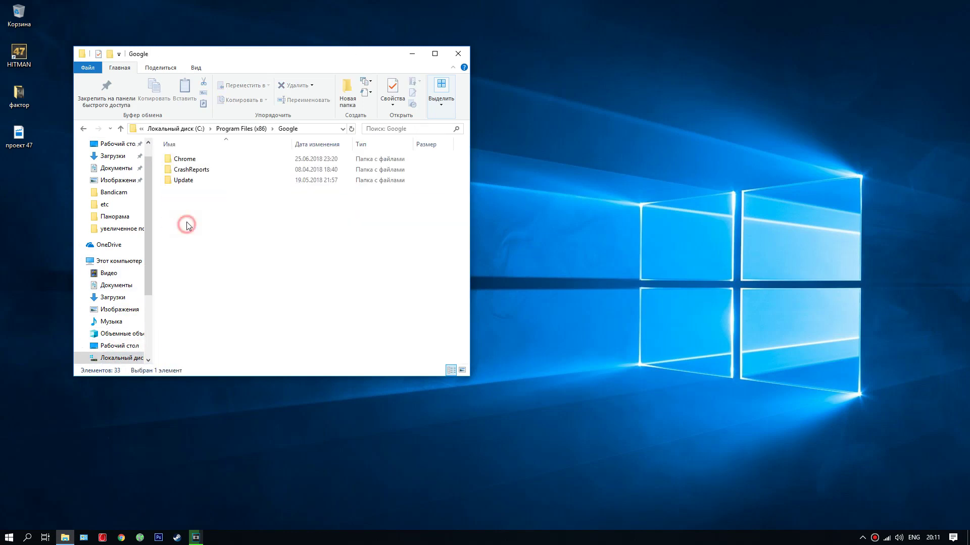
{"action": "double_click", "coordinate": [185, 160]}
{"action": "double_click", "coordinate": [184, 161]}
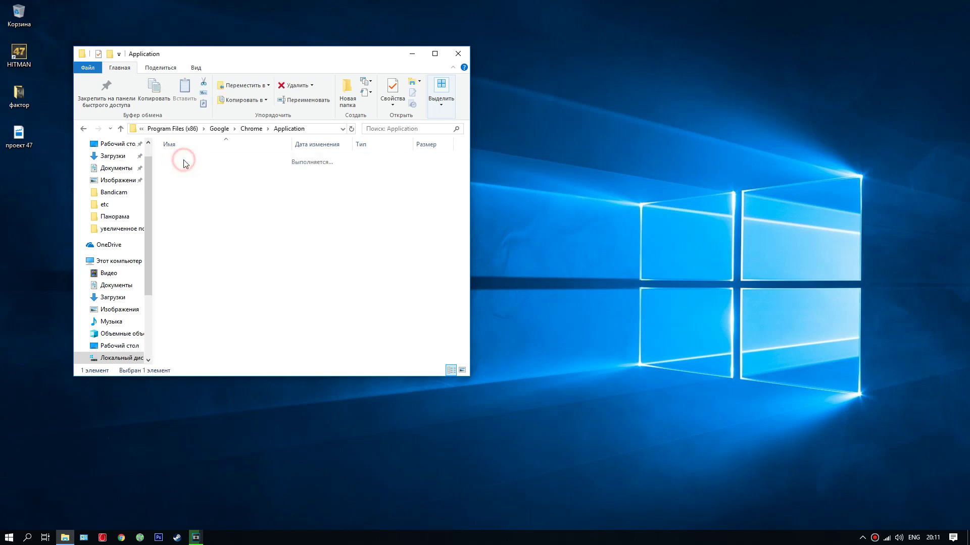
Create a desktop shortcut for the chrome application file and close the folder window.
{"action": "left_click", "coordinate": [183, 193]}
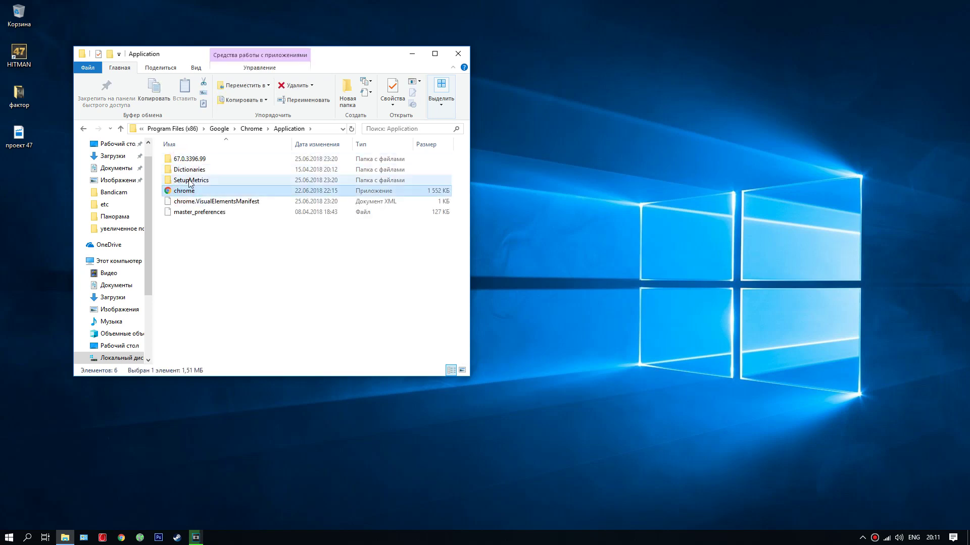
{"action": "right_click", "coordinate": [182, 191]}
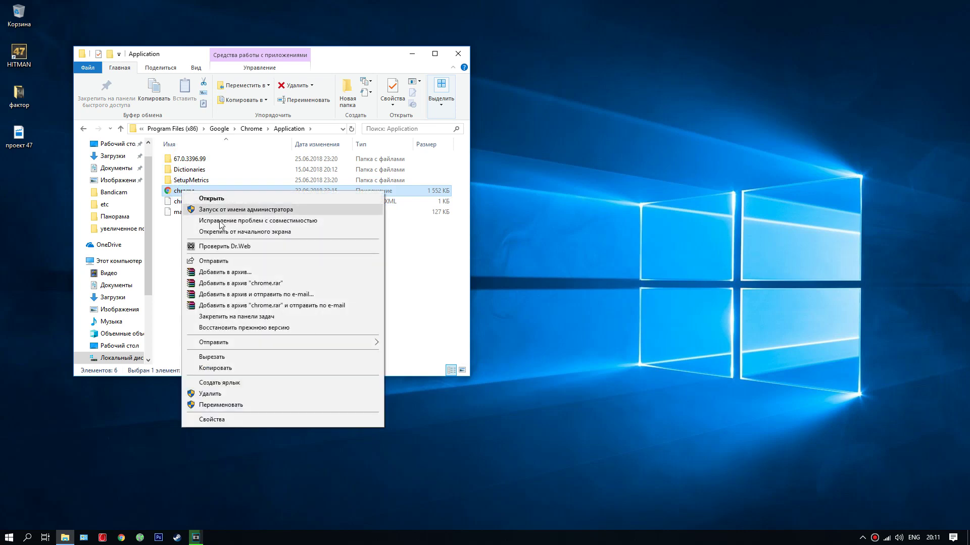
{"action": "mouse_move", "coordinate": [223, 343]}
{"action": "left_click", "coordinate": [430, 388]}
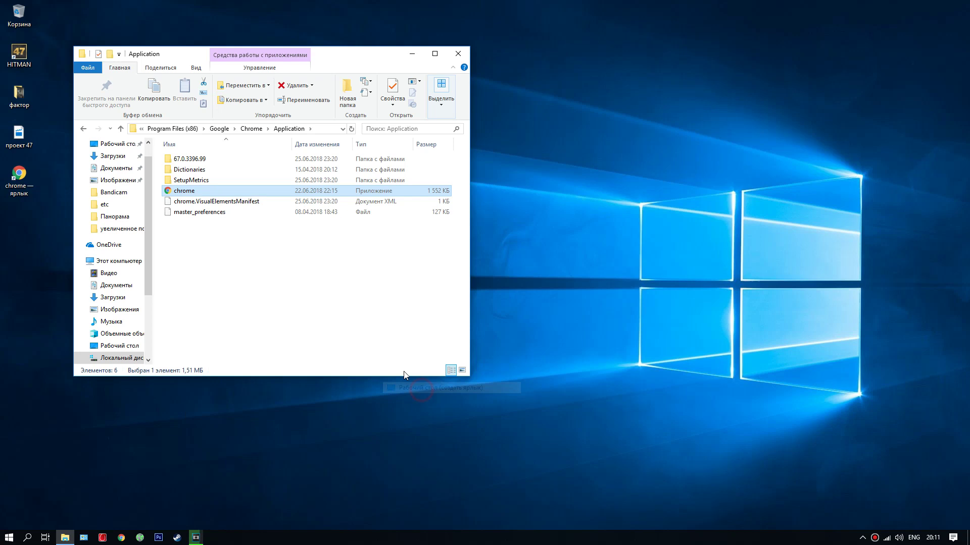
{"action": "left_click", "coordinate": [458, 53]}
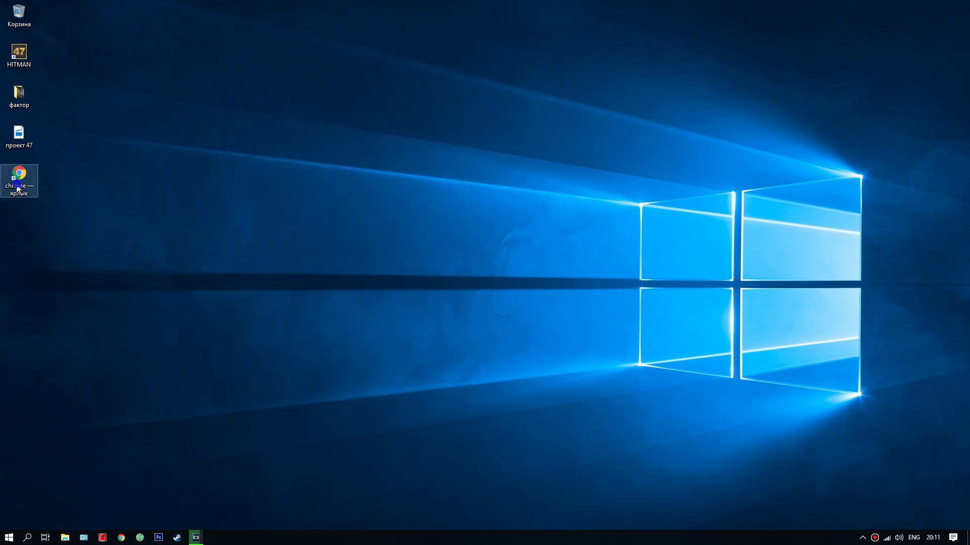
Launch Google Chrome from the new shortcut on the desktop.
{"action": "right_click", "coordinate": [7, 191]}
{"action": "left_click", "coordinate": [89, 150]}
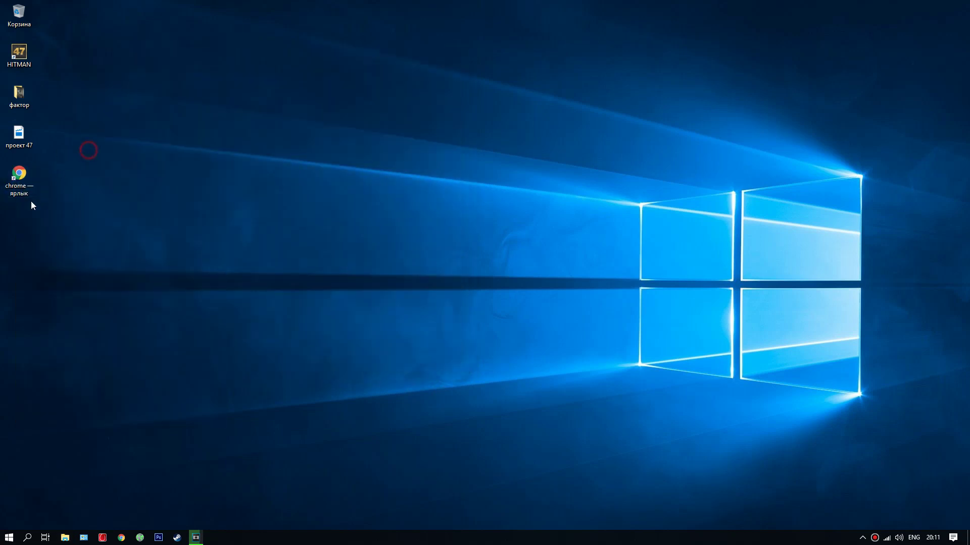
{"action": "double_click", "coordinate": [19, 178]}
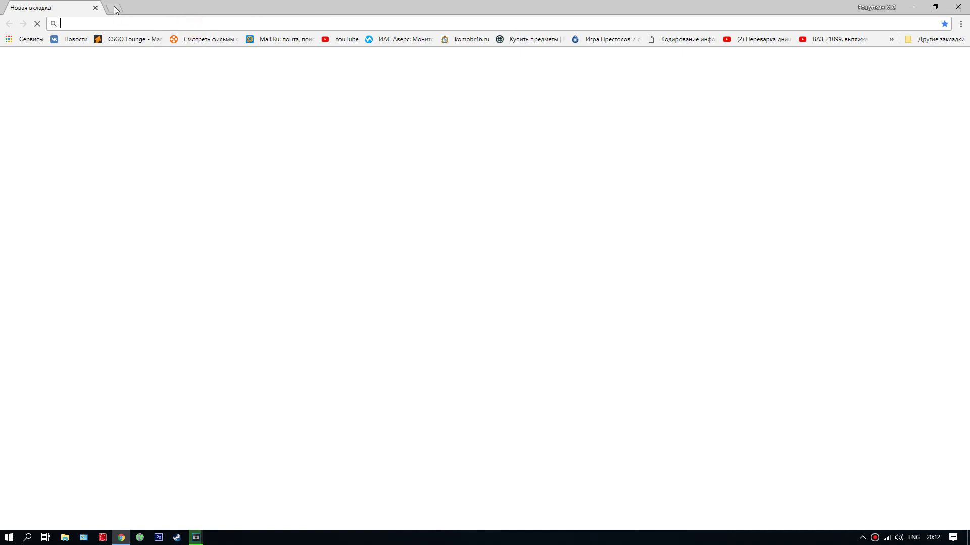
Open the browser's extensions page and remove the Free Video Downloader extension.
{"action": "left_click", "coordinate": [960, 23]}
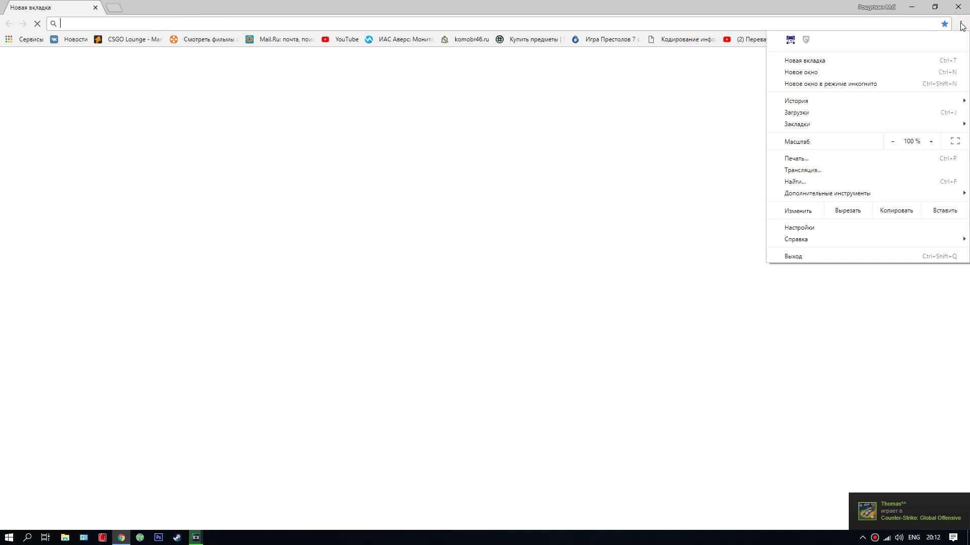
{"action": "left_click", "coordinate": [961, 24]}
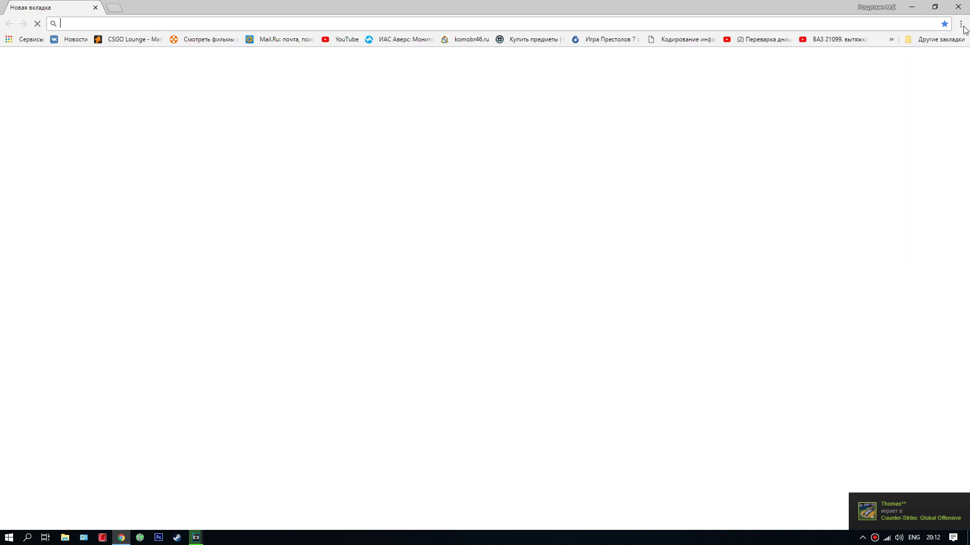
{"action": "left_click", "coordinate": [961, 25]}
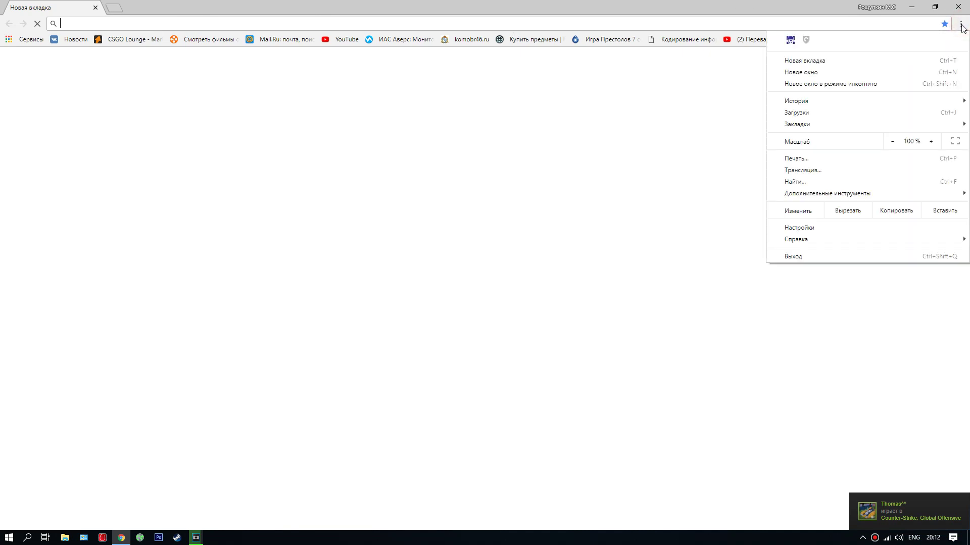
{"action": "mouse_move", "coordinate": [858, 197]}
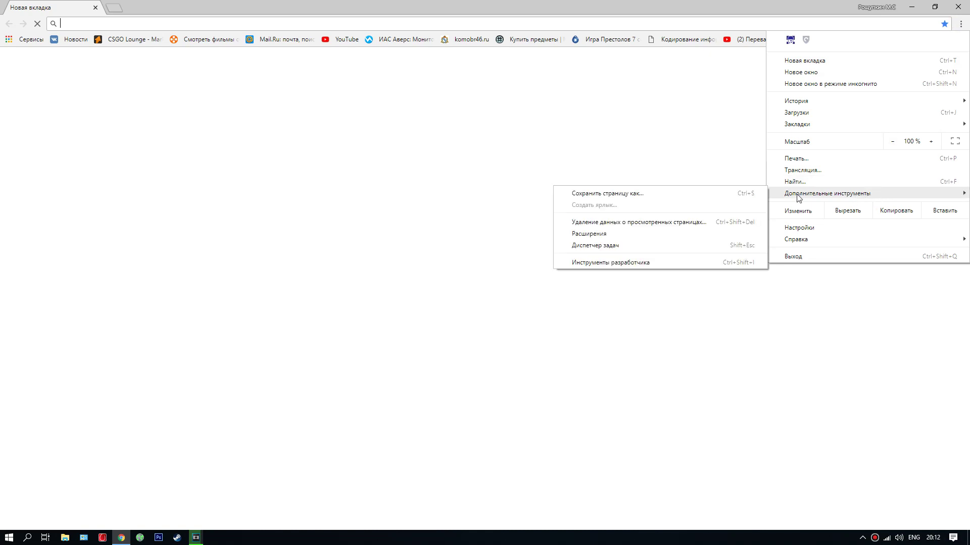
{"action": "left_click", "coordinate": [580, 234]}
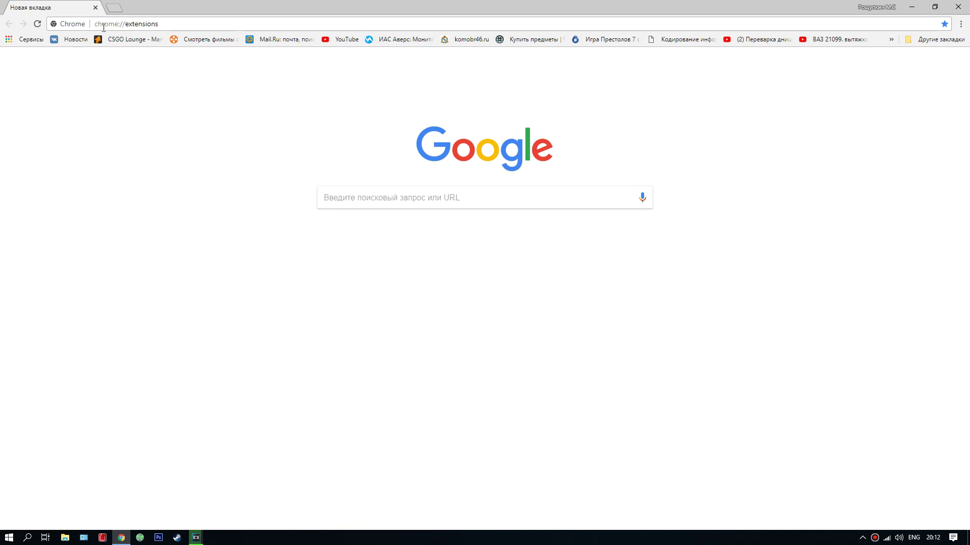
{"action": "key", "text": "Return"}
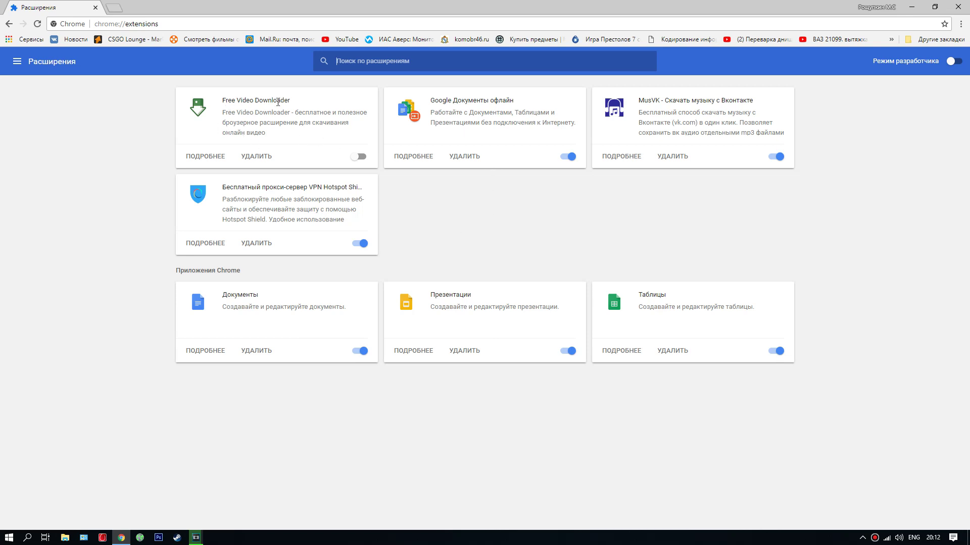
{"action": "left_click", "coordinate": [256, 159]}
{"action": "left_click", "coordinate": [519, 92]}
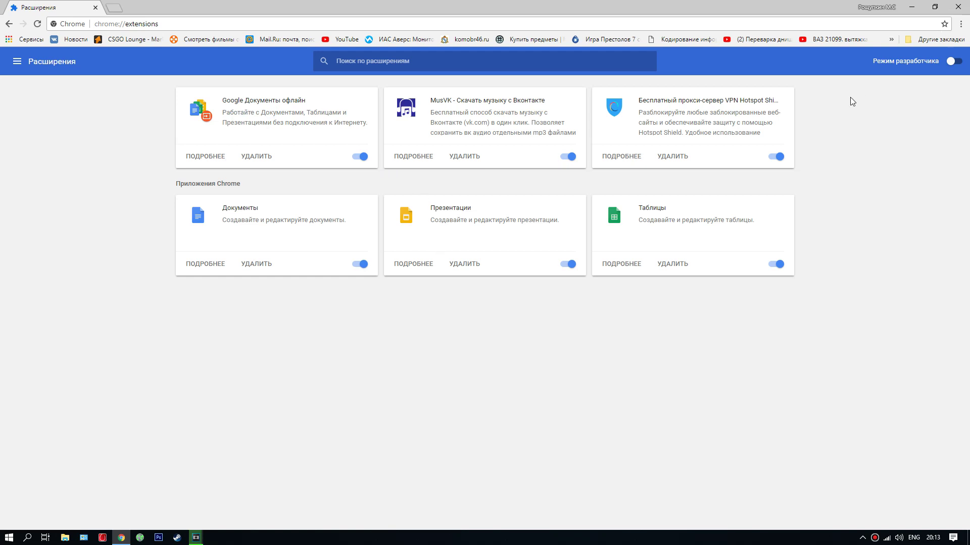
Open the browser settings, expand the additional settings, and restore all settings to their defaults.
{"action": "left_click", "coordinate": [960, 24]}
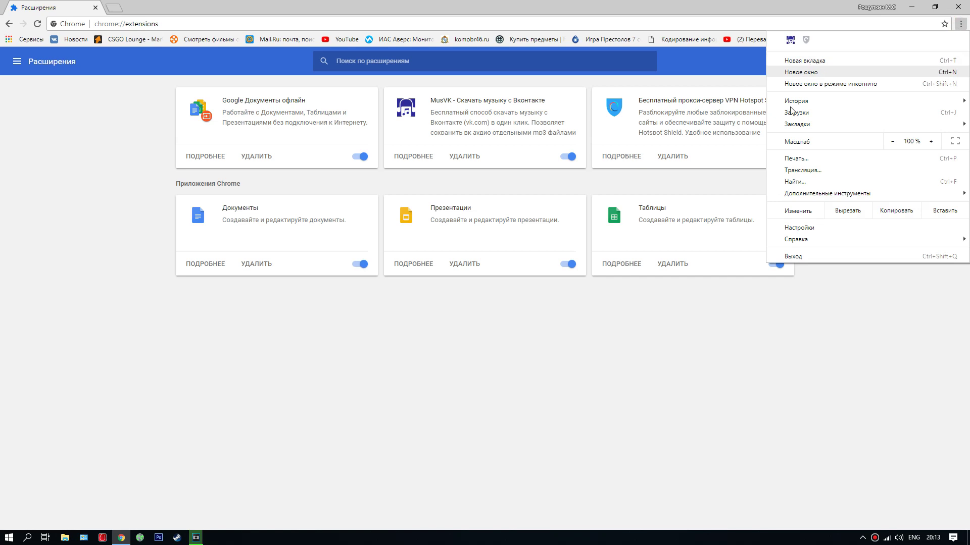
{"action": "left_click", "coordinate": [806, 230]}
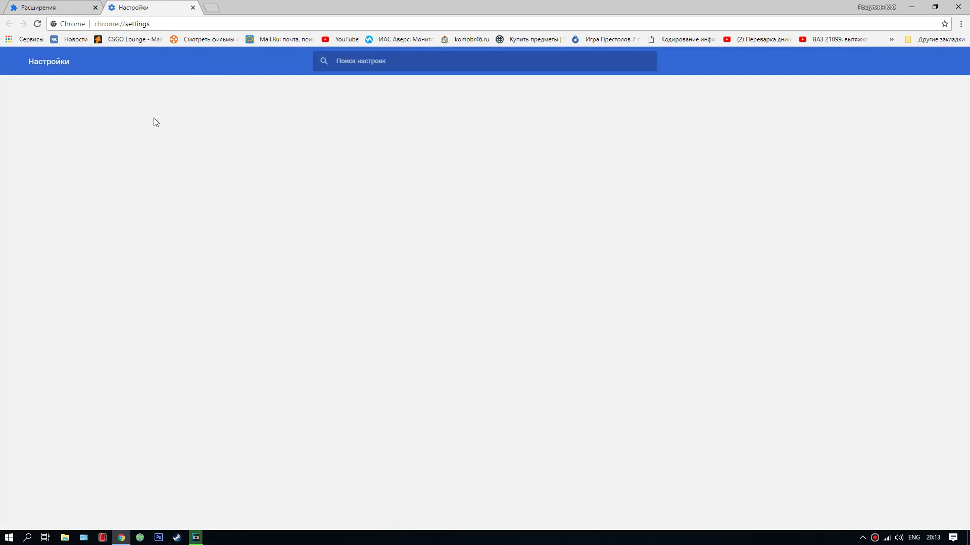
{"action": "scroll", "coordinate": [387, 246], "scroll_direction": "down", "scroll_amount": 5}
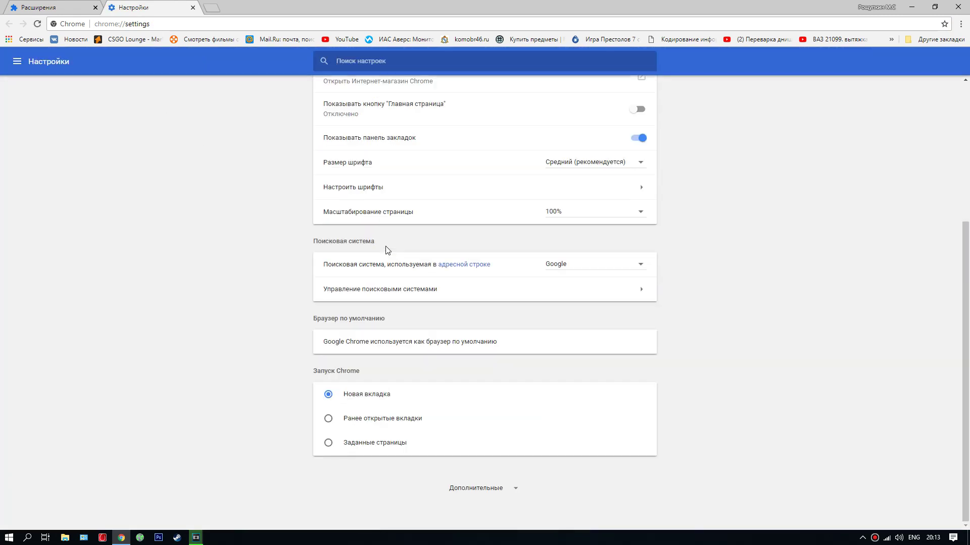
{"action": "left_click", "coordinate": [485, 494]}
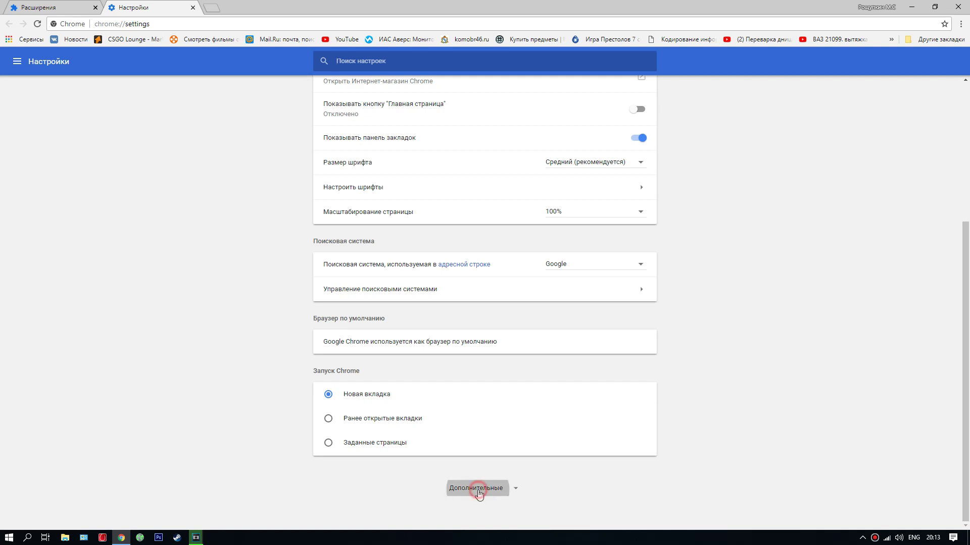
{"action": "scroll", "coordinate": [410, 401], "scroll_direction": "down", "scroll_amount": 15}
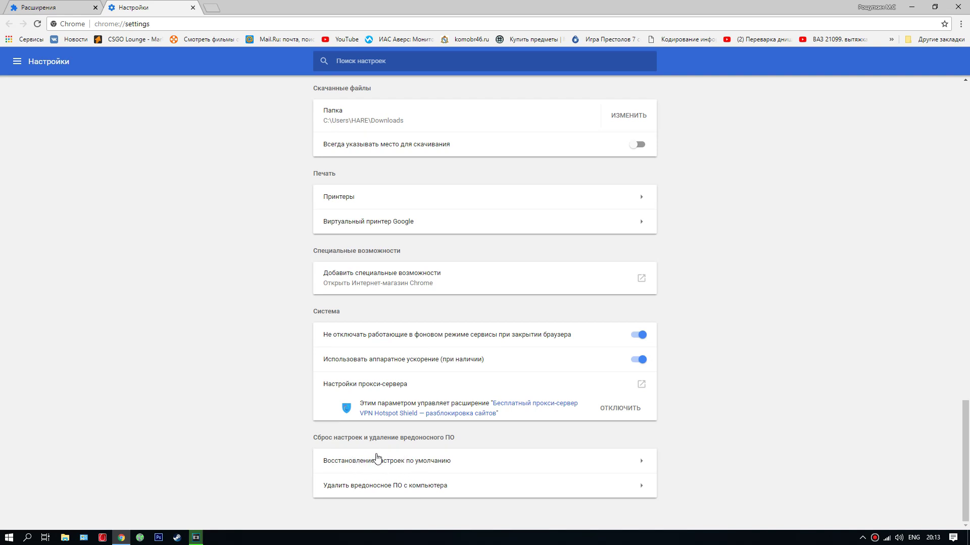
{"action": "left_click", "coordinate": [385, 461]}
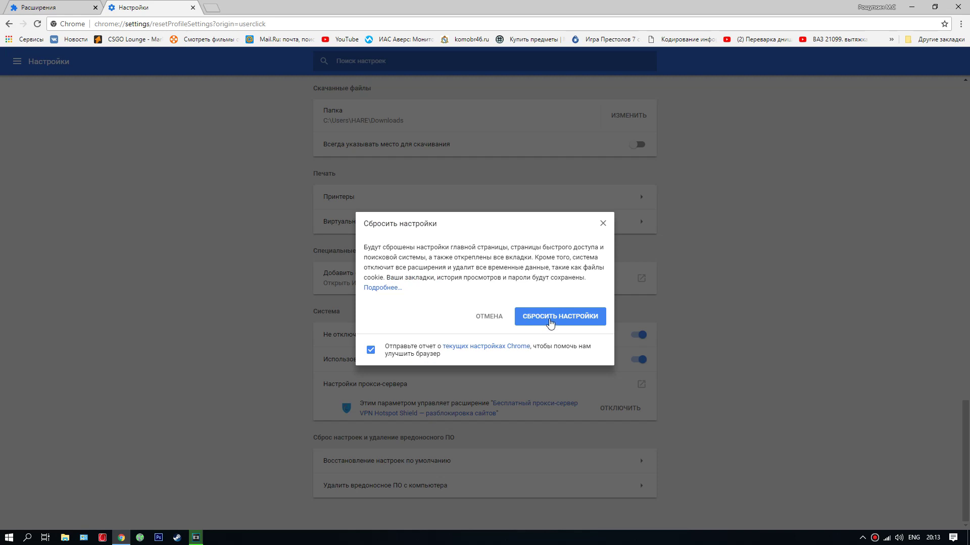
{"action": "left_click", "coordinate": [554, 317]}
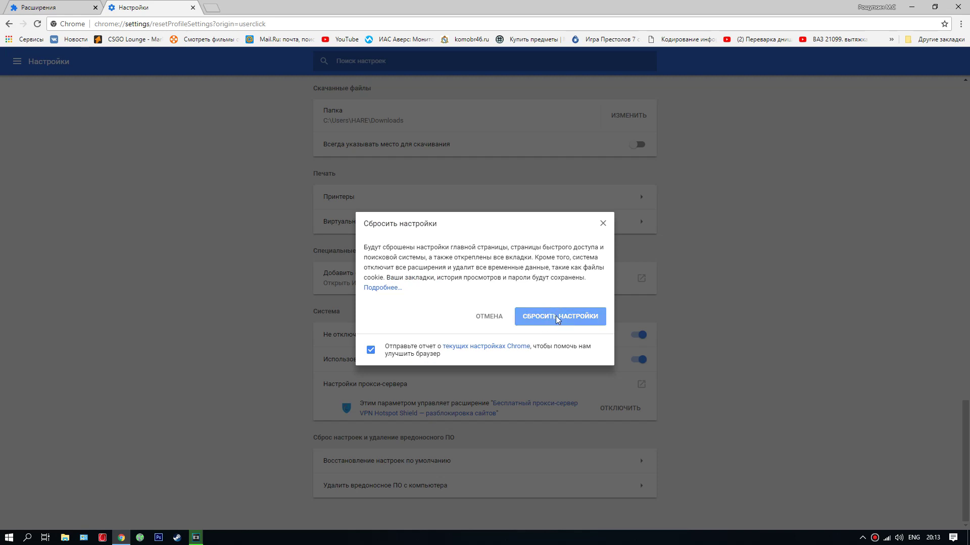
{"action": "left_click", "coordinate": [560, 318]}
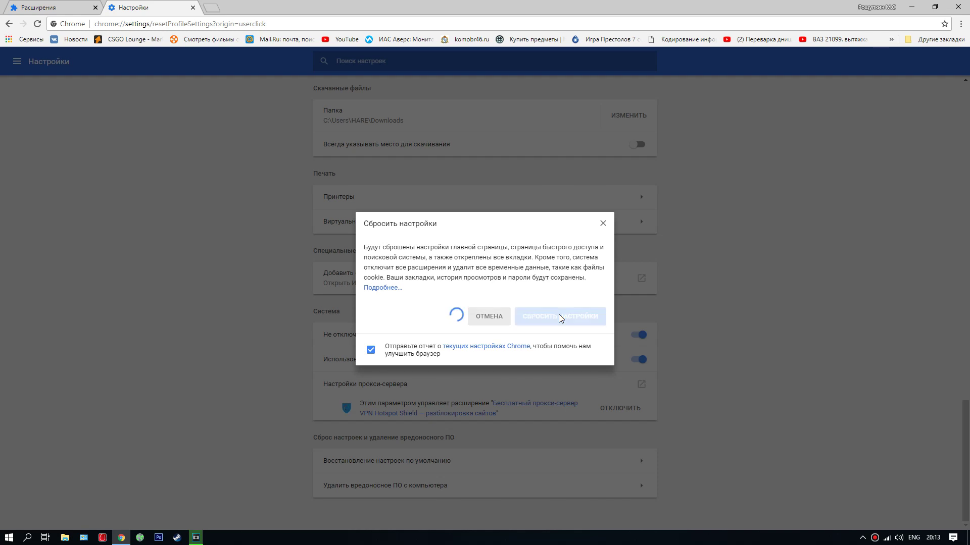
Open the browsing history page and bring up the dialog for clearing the history.
{"action": "left_click", "coordinate": [372, 353]}
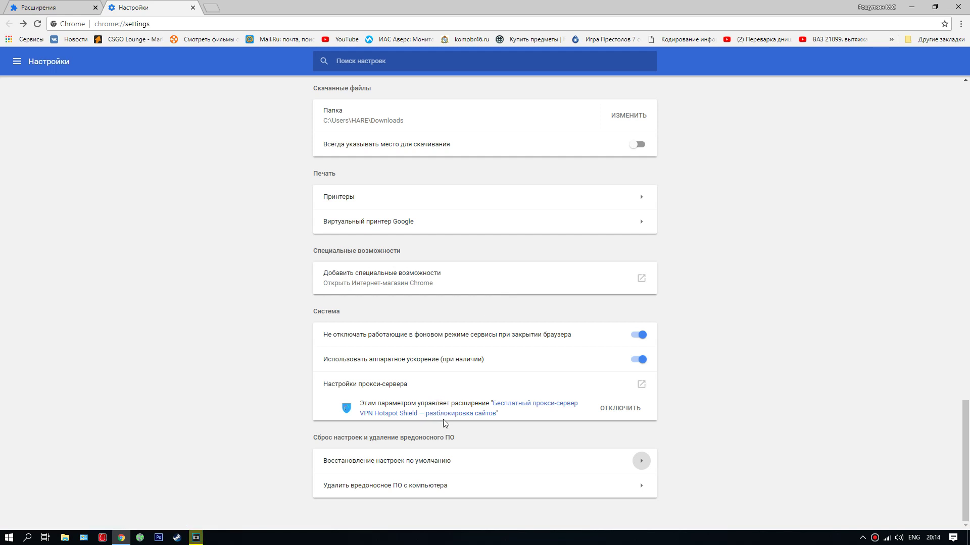
{"action": "scroll", "coordinate": [429, 473], "scroll_direction": "up", "scroll_amount": 2}
{"action": "scroll", "coordinate": [429, 473], "scroll_direction": "up", "scroll_amount": 15}
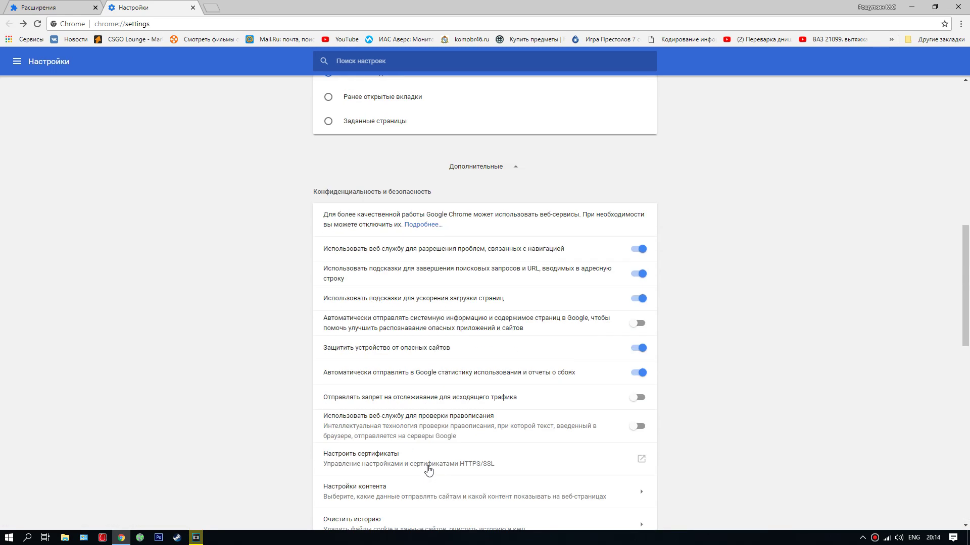
{"action": "scroll", "coordinate": [428, 466], "scroll_direction": "up", "scroll_amount": 3}
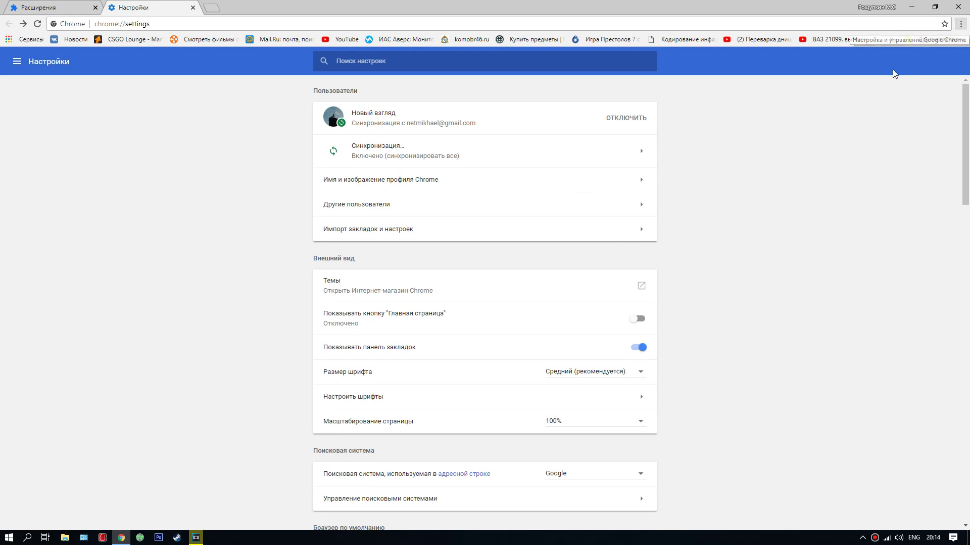
{"action": "left_click", "coordinate": [961, 23]}
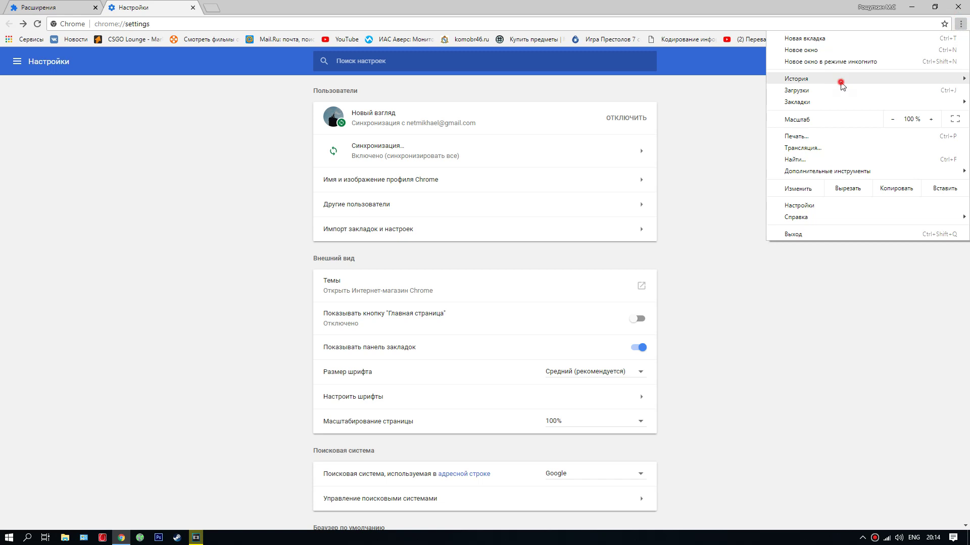
{"action": "mouse_move", "coordinate": [843, 80]}
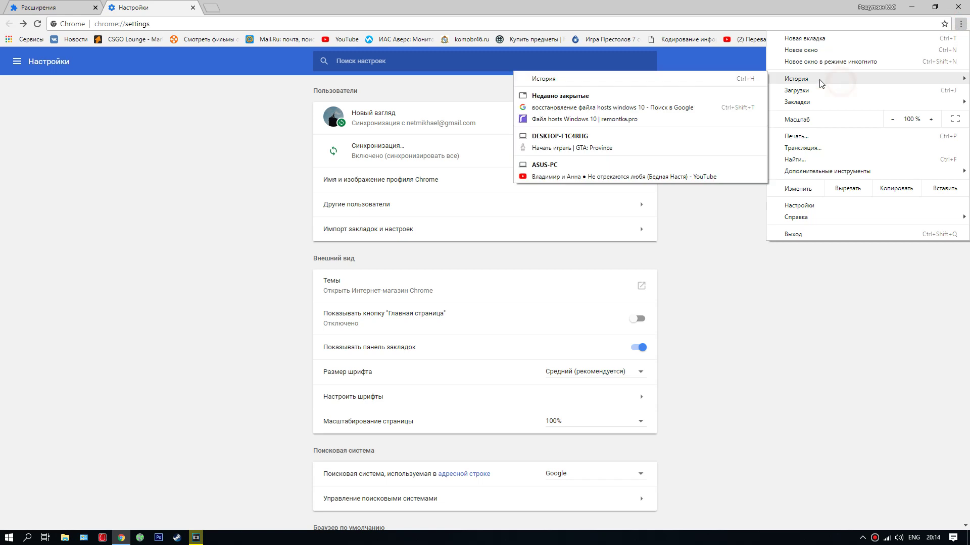
{"action": "left_click", "coordinate": [553, 79]}
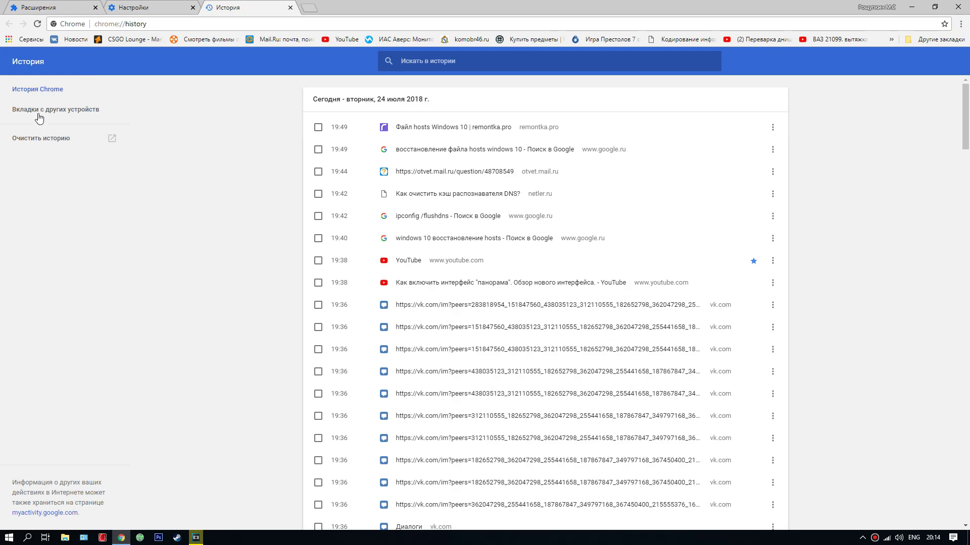
{"action": "left_click", "coordinate": [43, 140]}
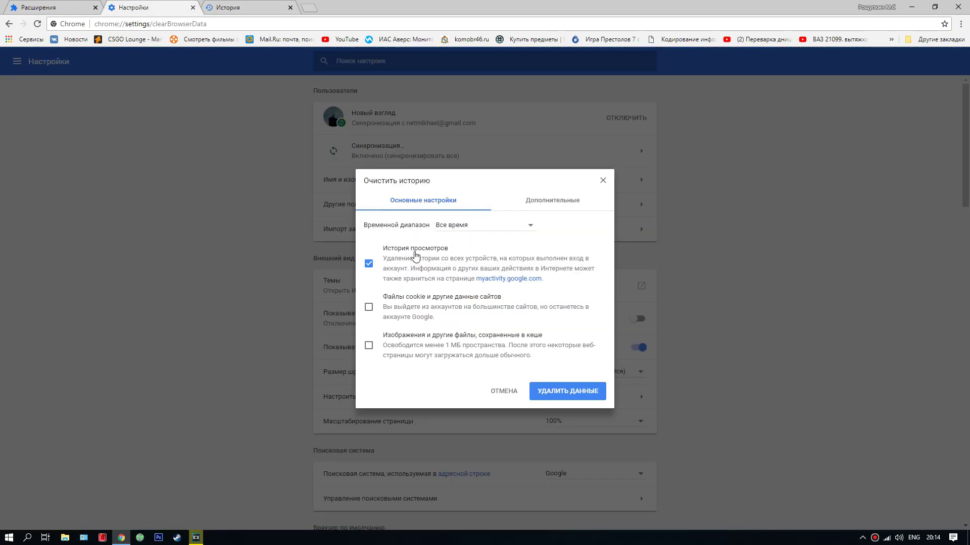
Set the clearing time range to "Все время" and include cookies with other site data and cached images and files.
{"action": "left_click", "coordinate": [448, 223]}
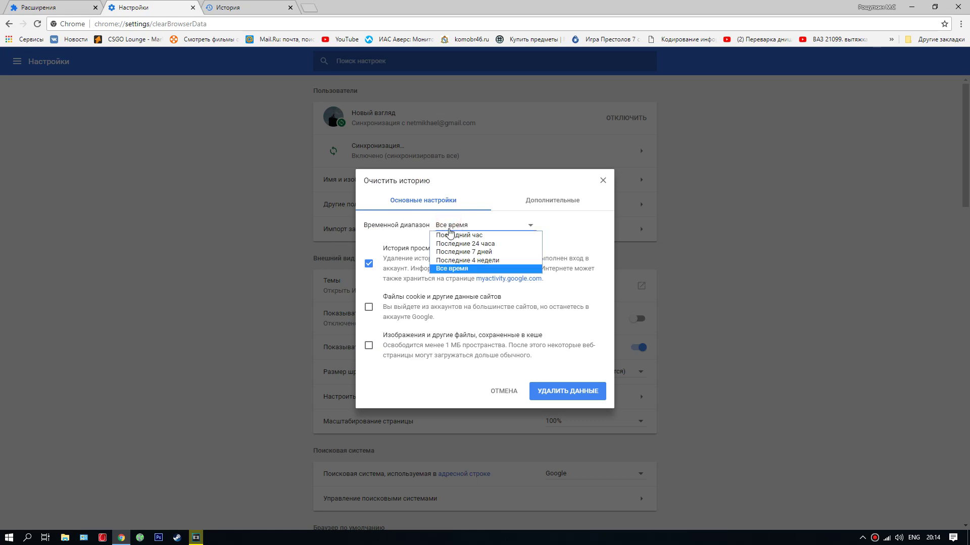
{"action": "left_click", "coordinate": [451, 269]}
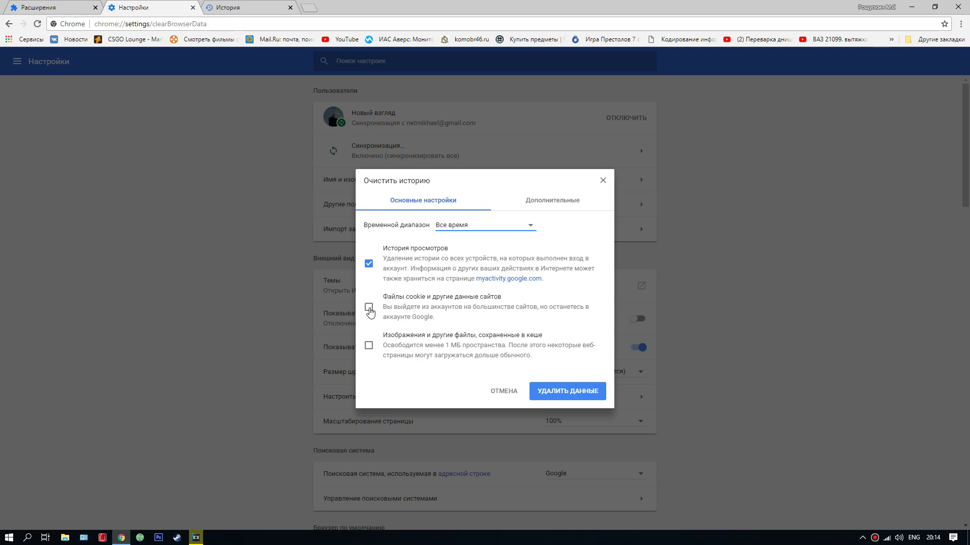
{"action": "left_click", "coordinate": [369, 307]}
{"action": "left_click", "coordinate": [368, 347]}
Review the additional data types to clear and exclude the saved passwords (Пароли) from deletion.
{"action": "left_click", "coordinate": [542, 204]}
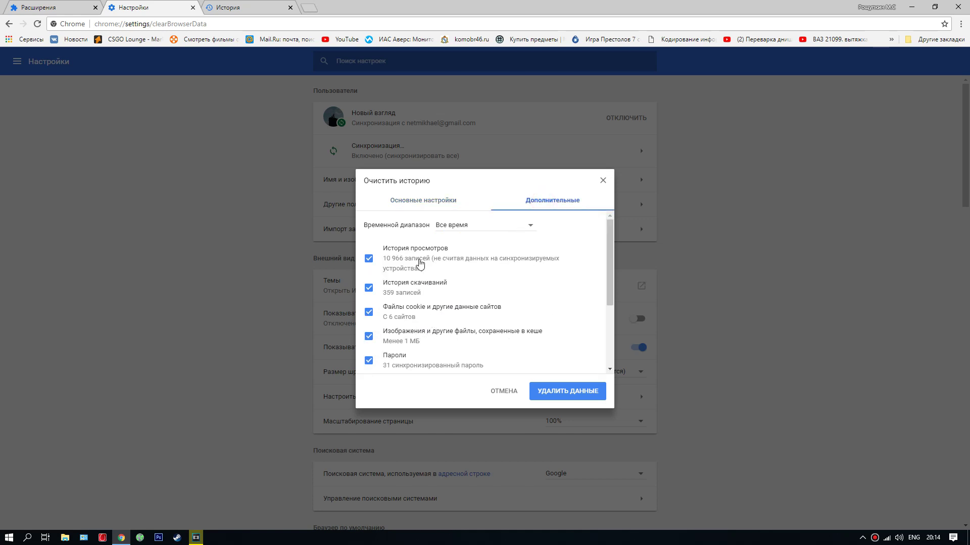
{"action": "scroll", "coordinate": [413, 280], "scroll_direction": "down", "scroll_amount": 2}
{"action": "scroll", "coordinate": [414, 283], "scroll_direction": "down", "scroll_amount": 1}
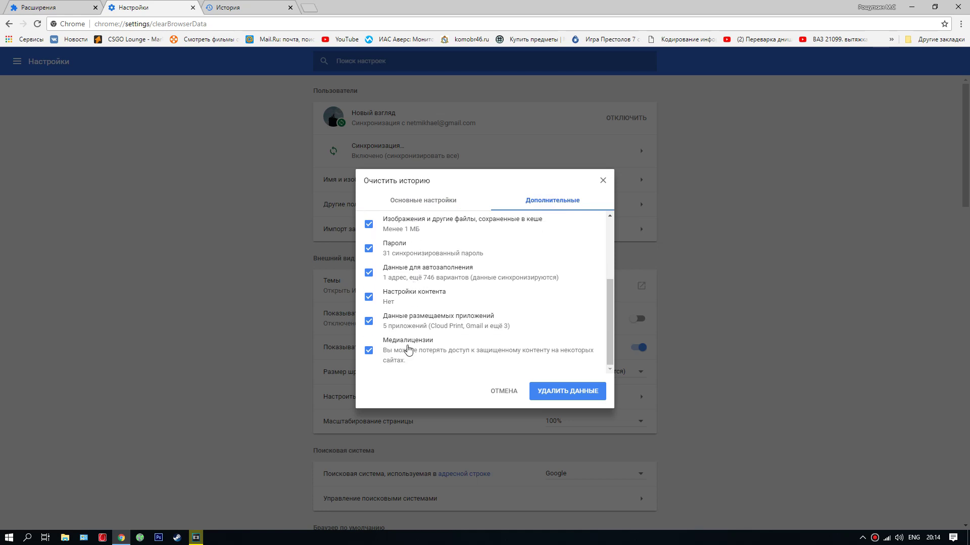
{"action": "scroll", "coordinate": [413, 330], "scroll_direction": "up", "scroll_amount": 1}
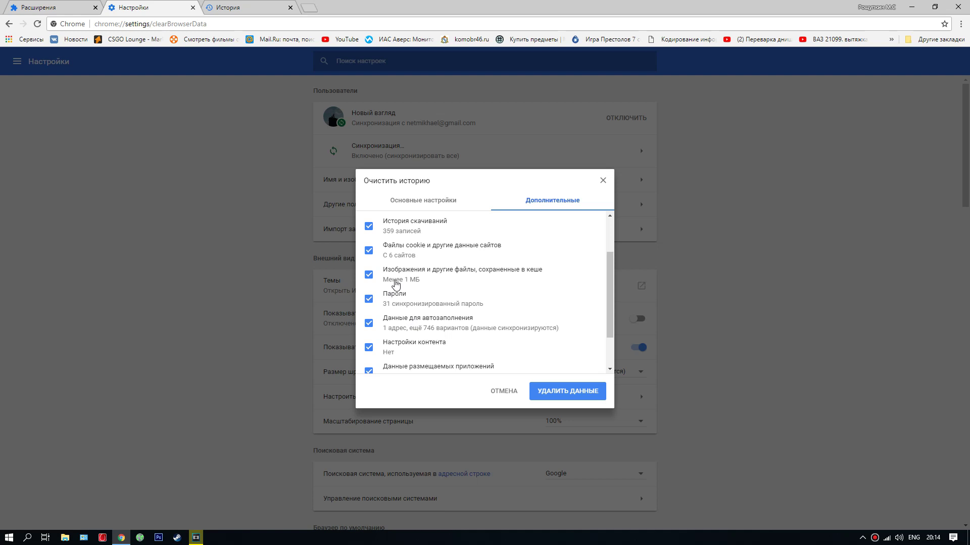
{"action": "left_click", "coordinate": [368, 300]}
{"action": "scroll", "coordinate": [426, 316], "scroll_direction": "up", "scroll_amount": 2}
{"action": "scroll", "coordinate": [419, 282], "scroll_direction": "down", "scroll_amount": 3}
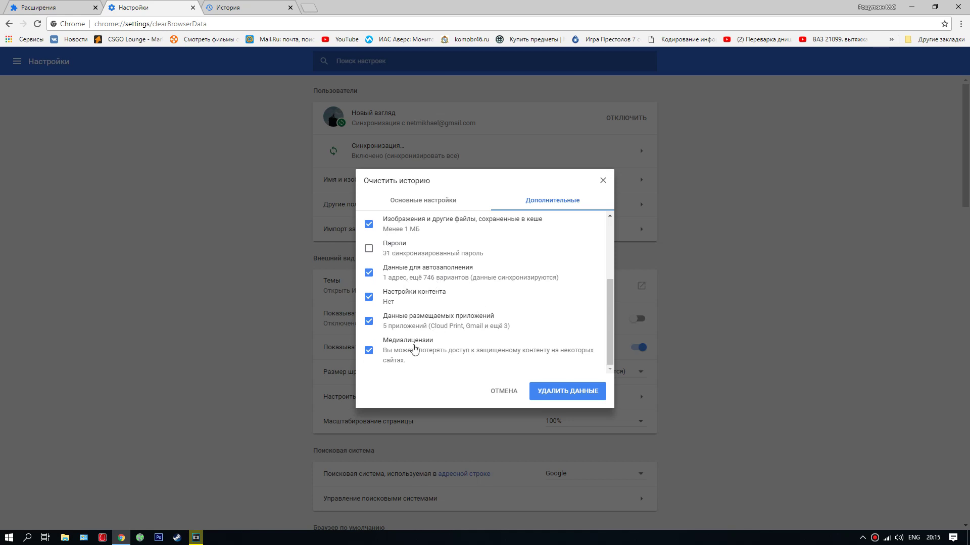
{"action": "scroll", "coordinate": [404, 343], "scroll_direction": "up", "scroll_amount": 3}
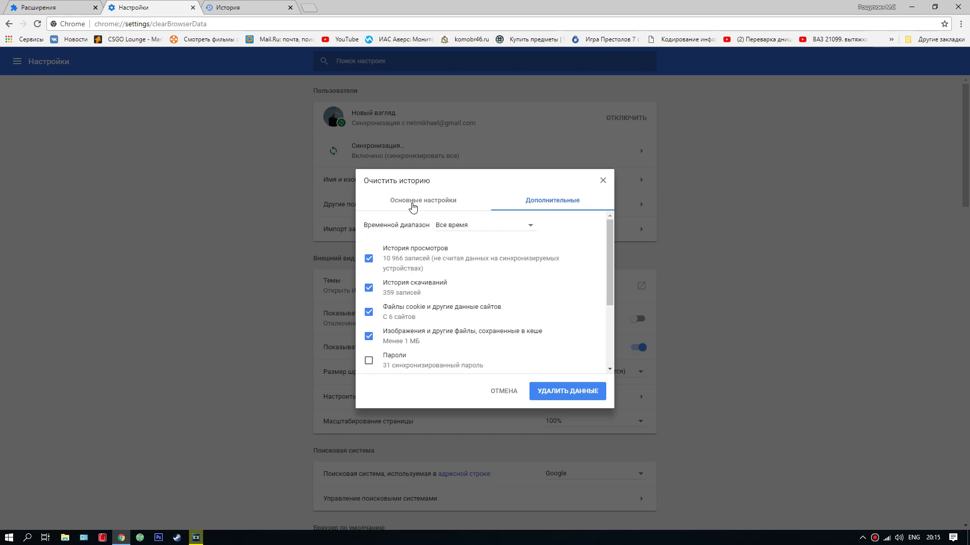
Recheck the basic and additional clearing options, delete the selected browsing data and dismiss the completion notice.
{"action": "left_click", "coordinate": [410, 201]}
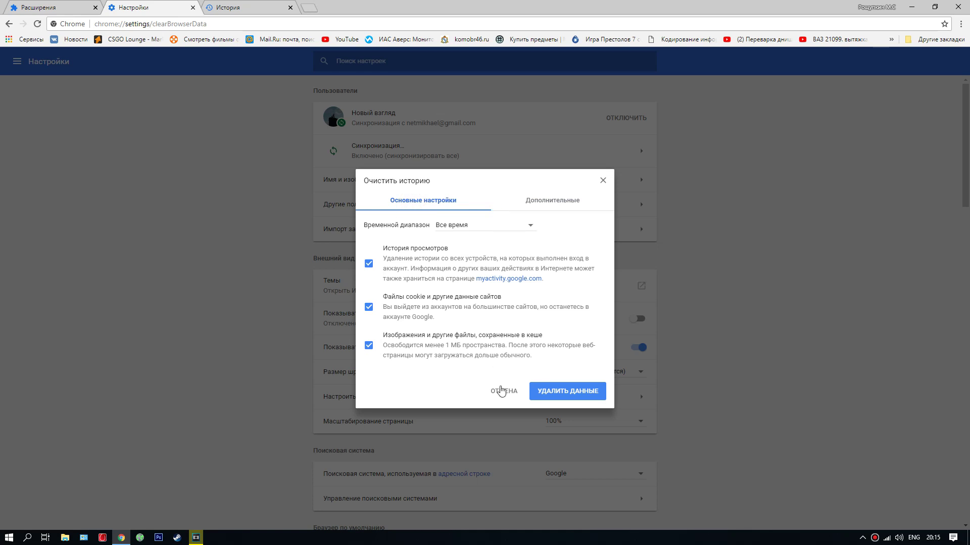
{"action": "left_click", "coordinate": [537, 200]}
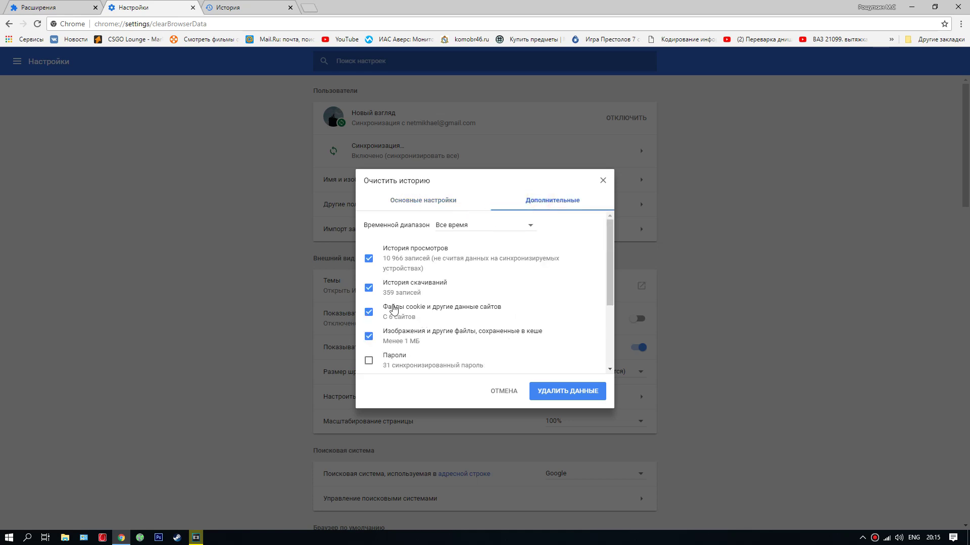
{"action": "scroll", "coordinate": [394, 310], "scroll_direction": "down", "scroll_amount": 2}
{"action": "left_click", "coordinate": [558, 393]}
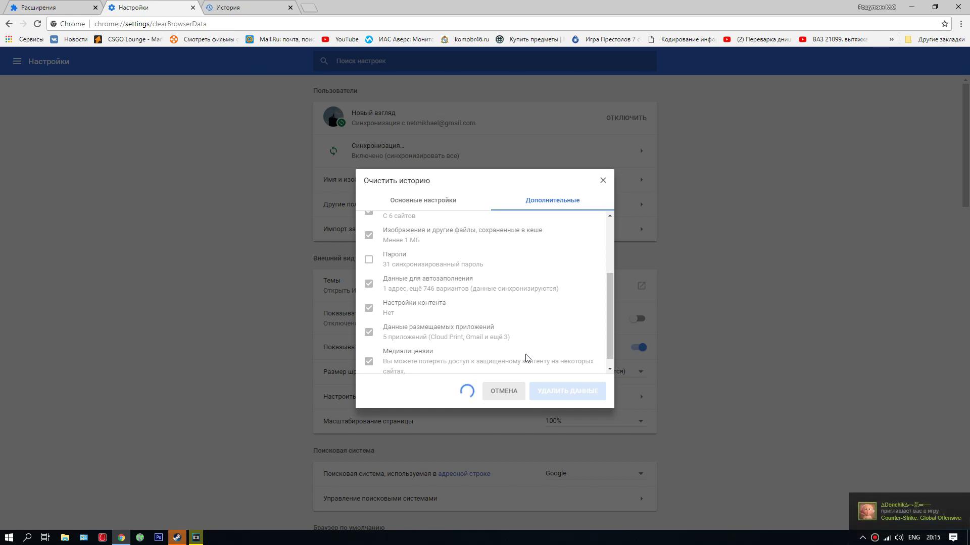
{"action": "mouse_move", "coordinate": [493, 4]}
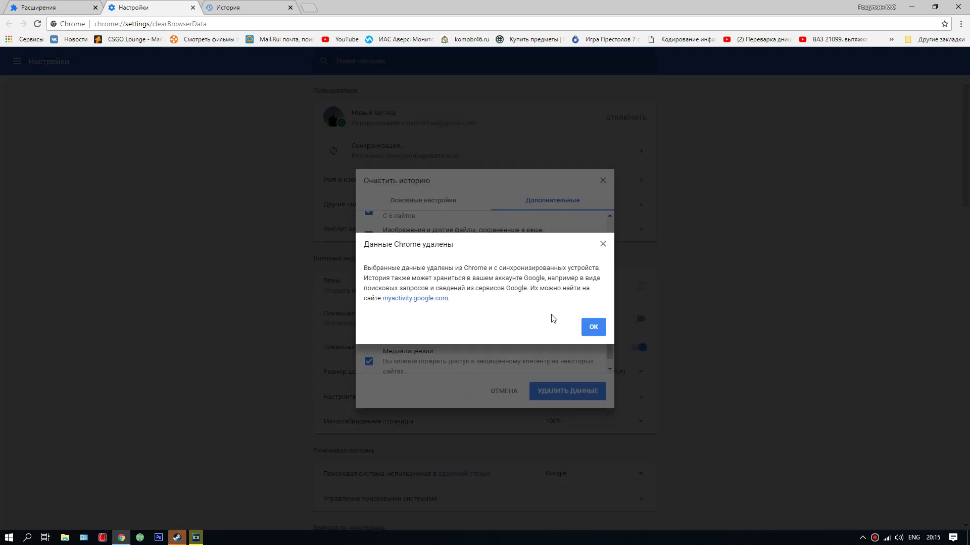
{"action": "left_click", "coordinate": [589, 334]}
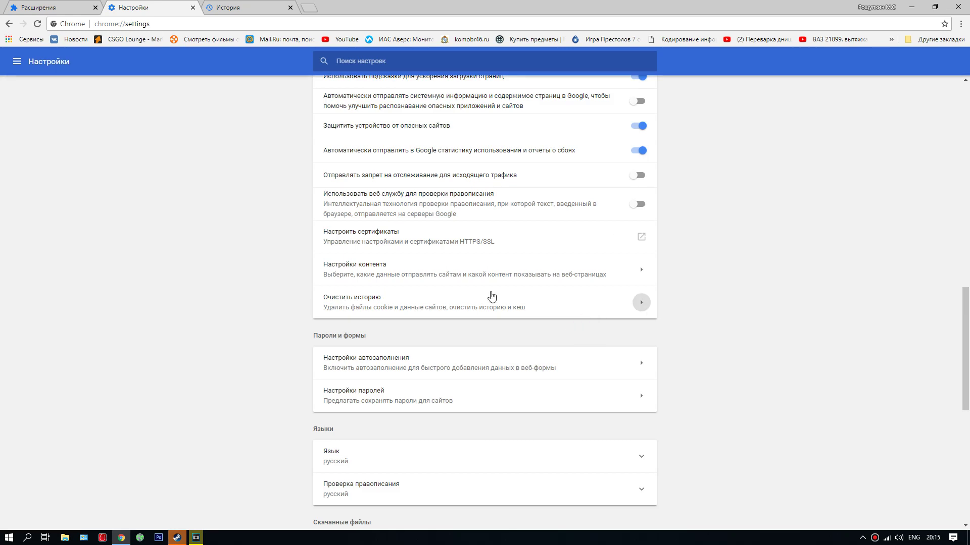
Close the settings, history and extensions tabs to exit the browser.
{"action": "scroll", "coordinate": [676, 222], "scroll_direction": "up", "scroll_amount": 8}
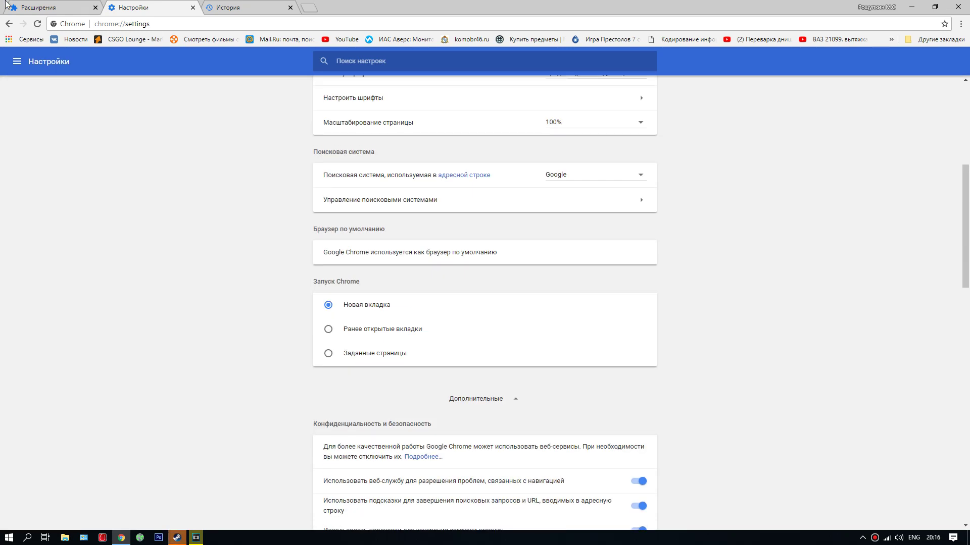
{"action": "left_click", "coordinate": [192, 8]}
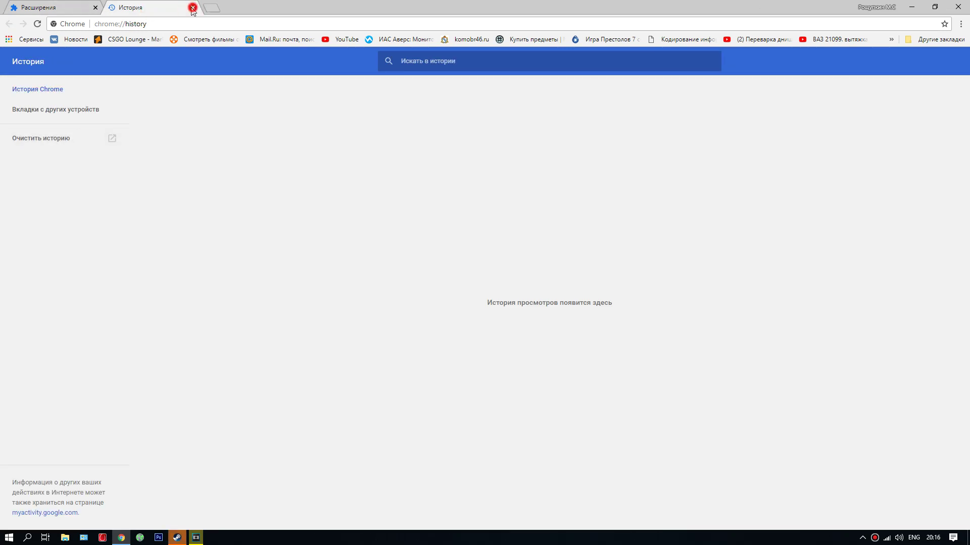
{"action": "left_click", "coordinate": [192, 8]}
{"action": "left_click", "coordinate": [96, 7]}
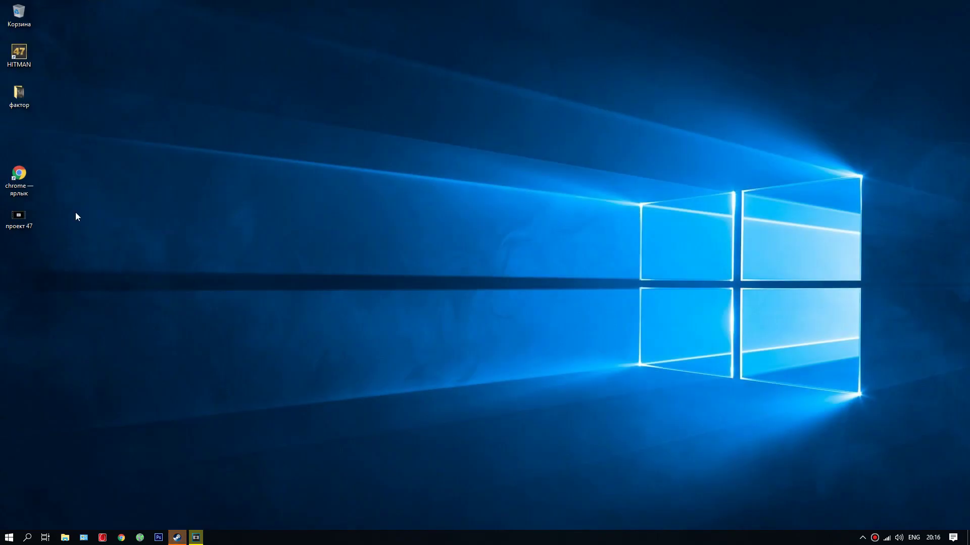
Relaunch Google Chrome from the desktop shortcut to check its start page and close it again.
{"action": "double_click", "coordinate": [19, 177]}
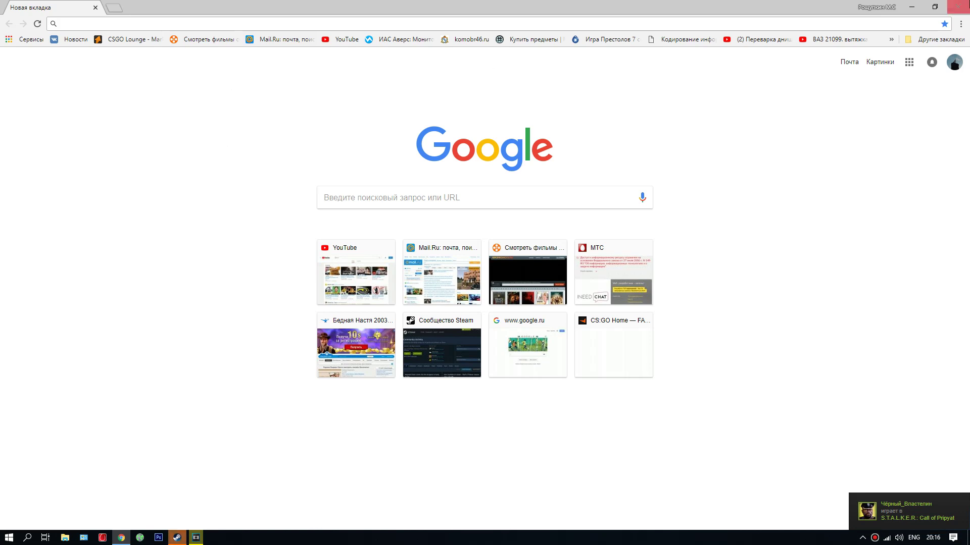
{"action": "left_click", "coordinate": [957, 7]}
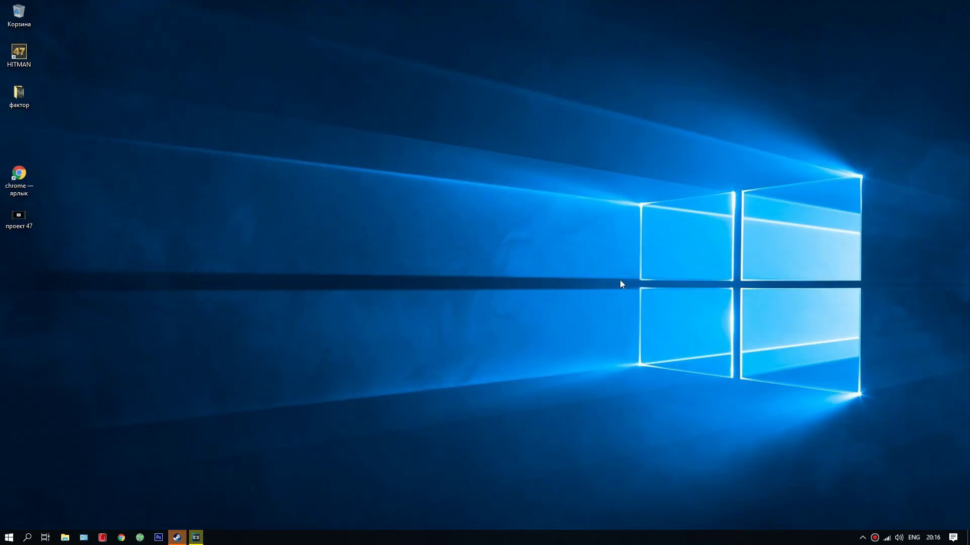